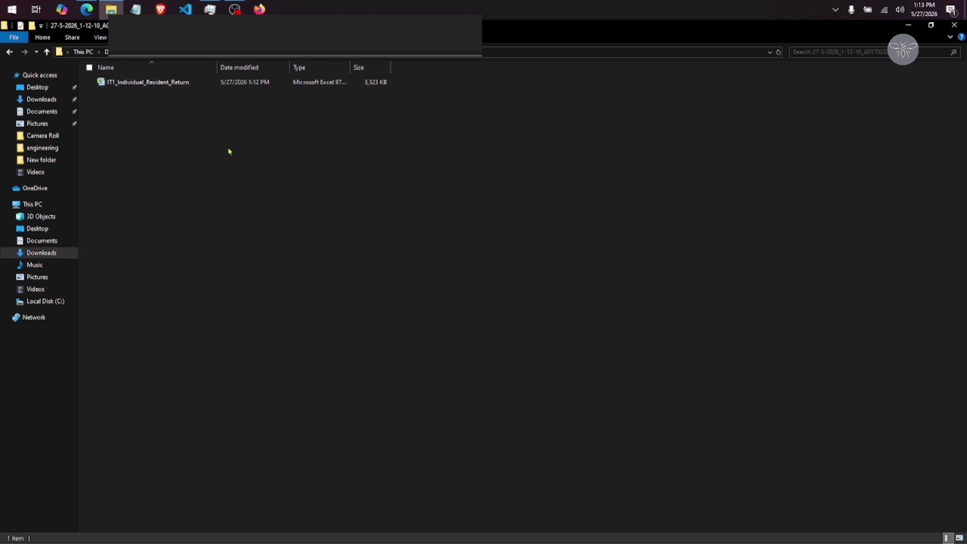
Step: Open the IT1_Individual_Resident_Return workbook and set the Trust Center macro settings to enable all macros
double_click(221, 82)
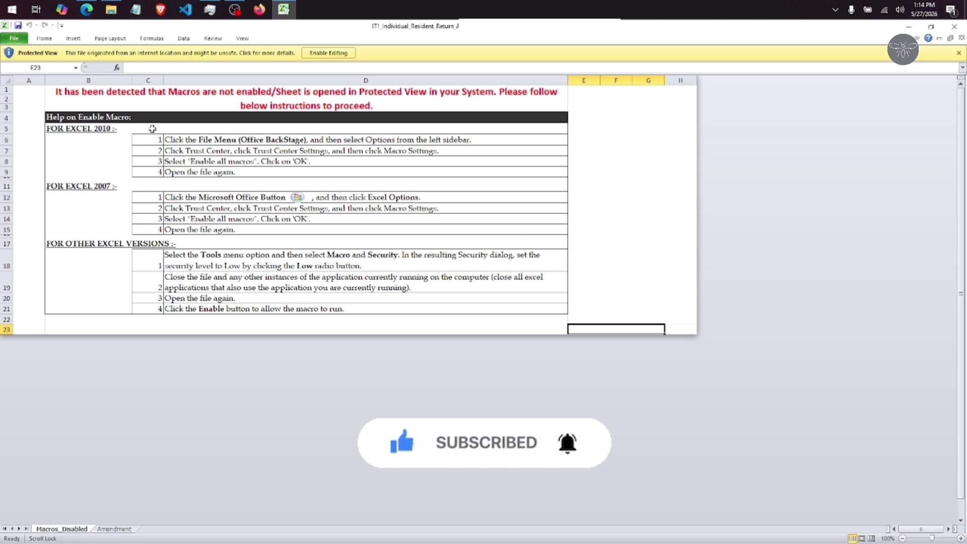
click(18, 40)
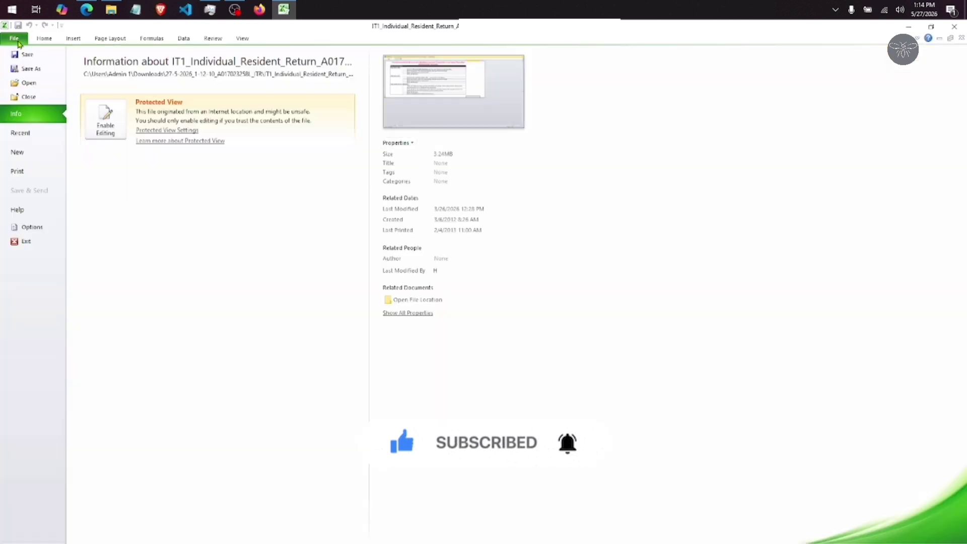
click(41, 228)
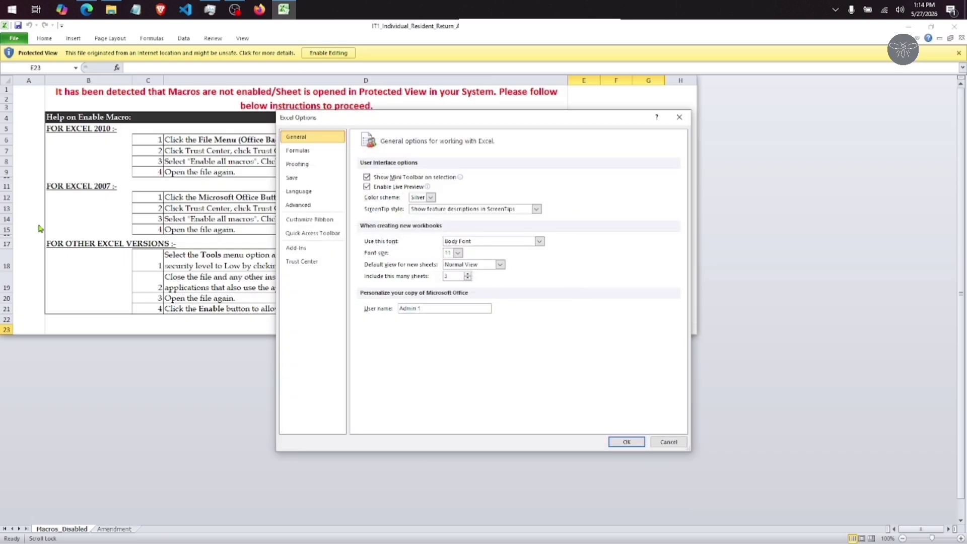
click(303, 263)
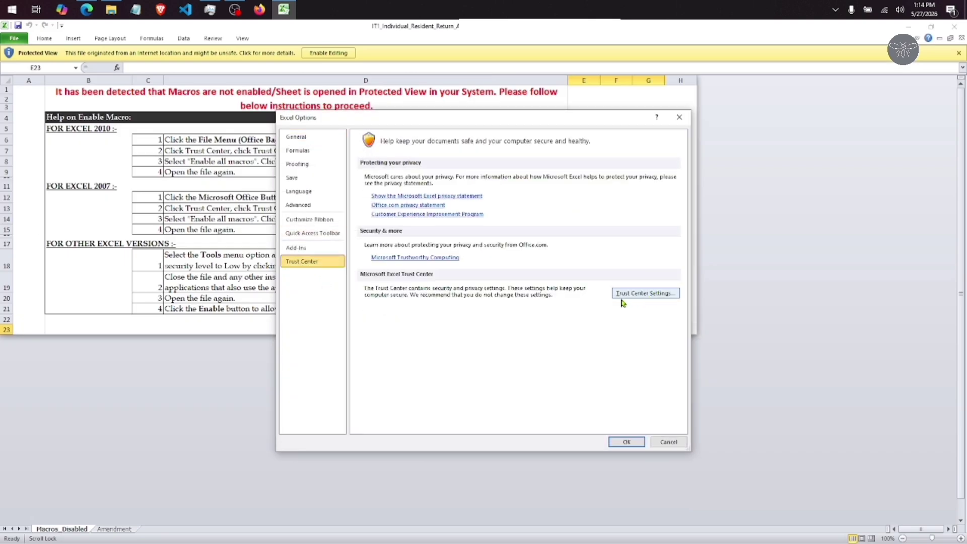
click(646, 293)
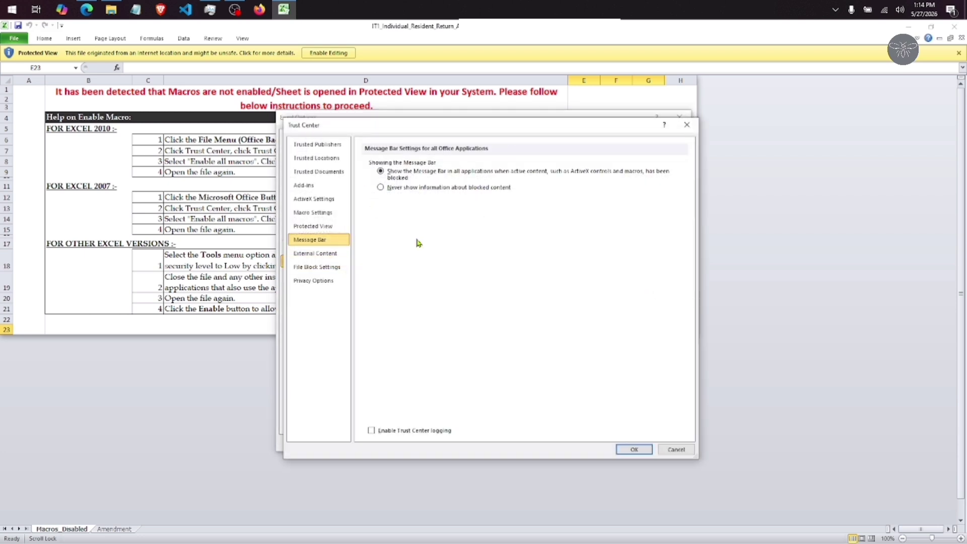
click(316, 215)
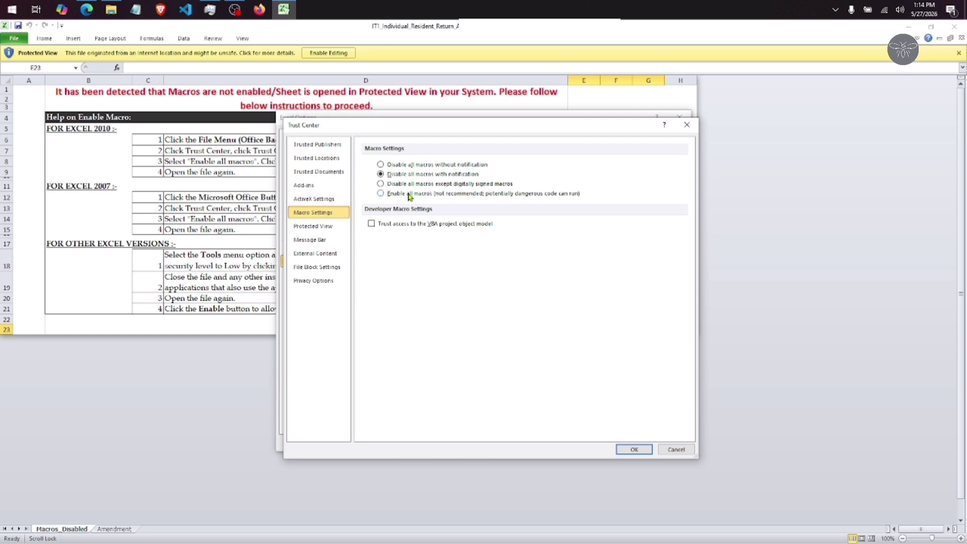
click(381, 195)
click(634, 449)
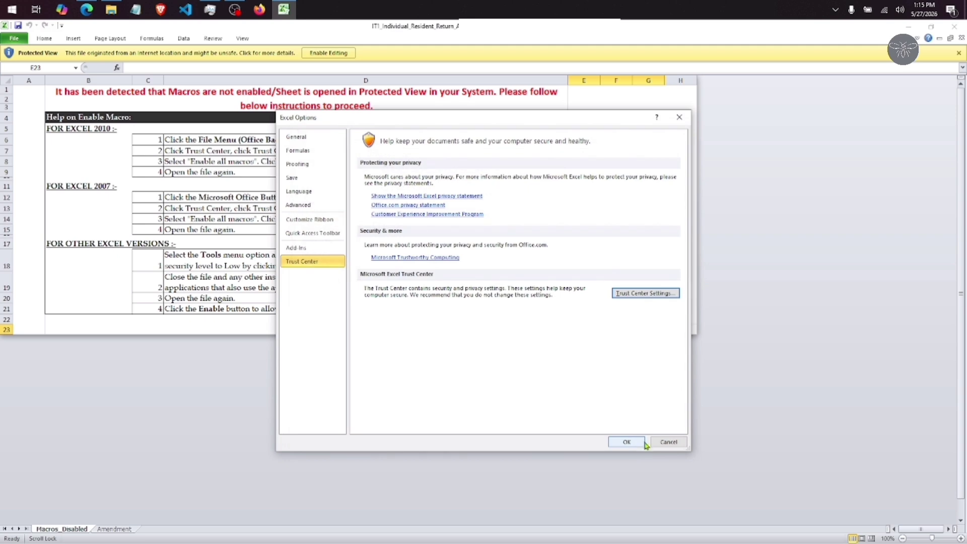
click(626, 442)
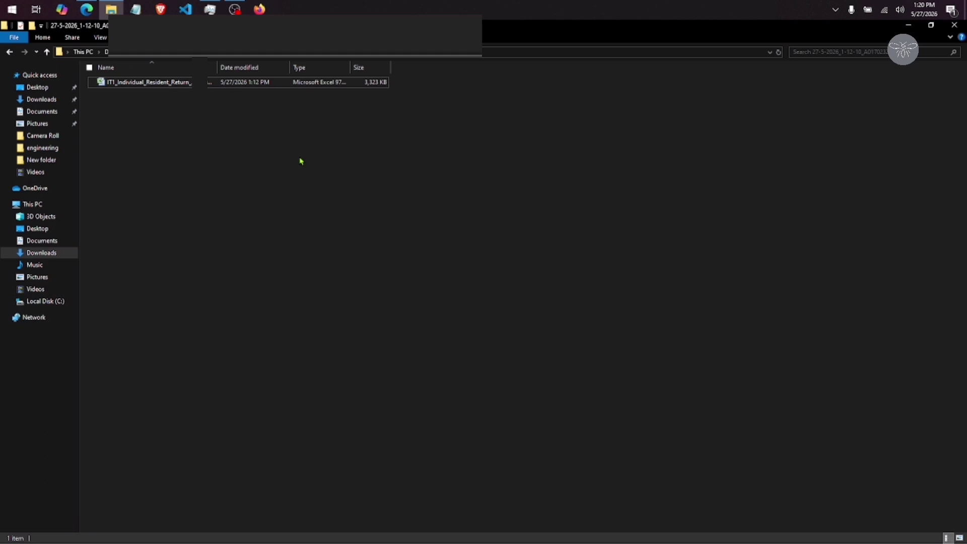
Step: Unblock the IT1_Individual_Resident_Return file in its file properties and apply the change
click(294, 86)
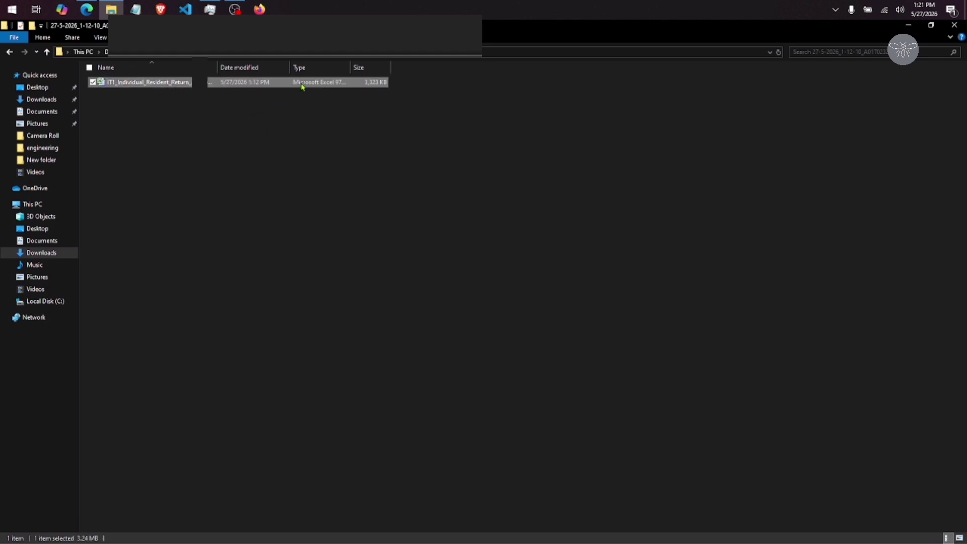
double_click(300, 84)
right_click(300, 83)
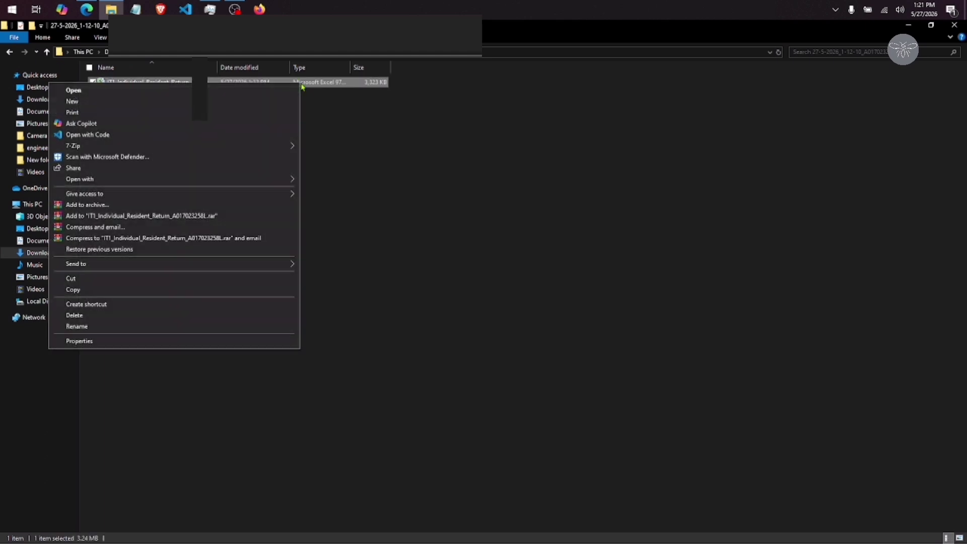
click(149, 342)
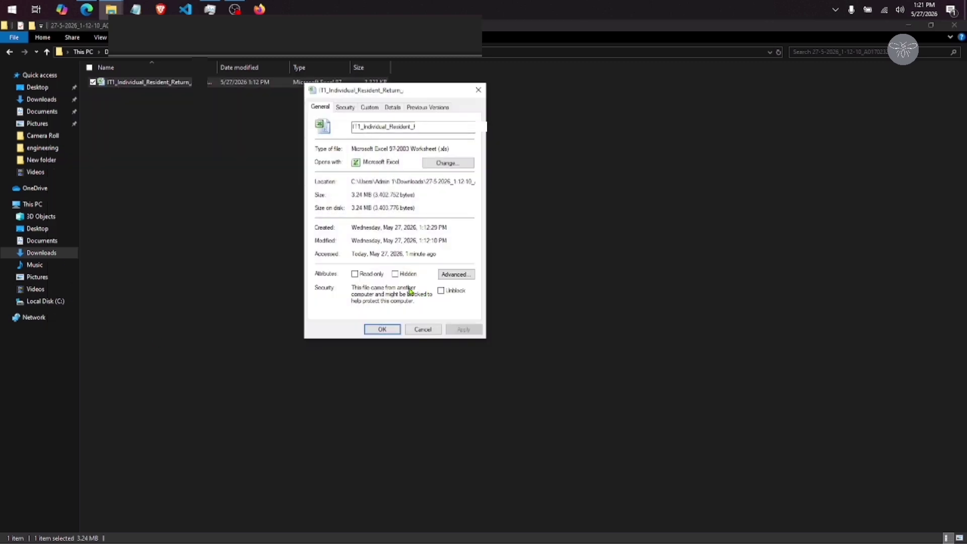
click(442, 291)
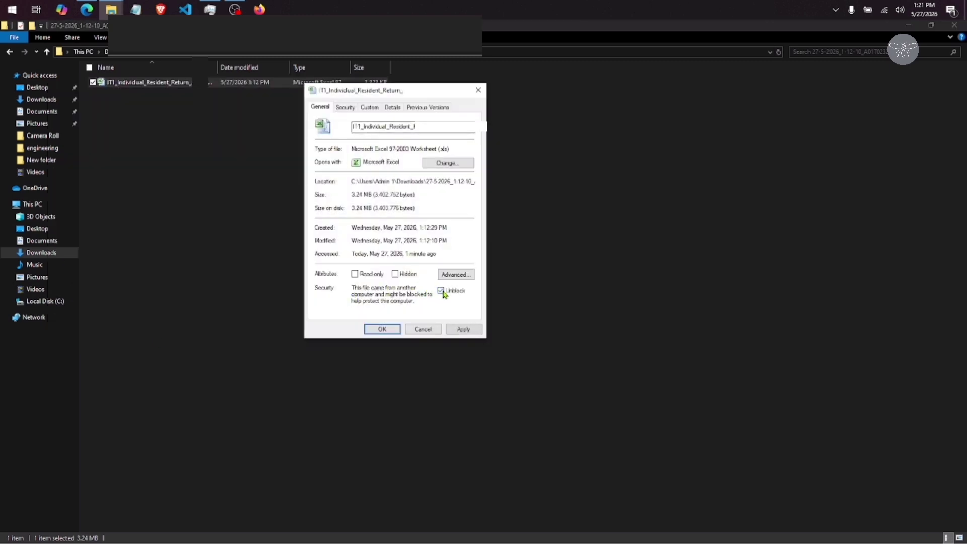
click(464, 331)
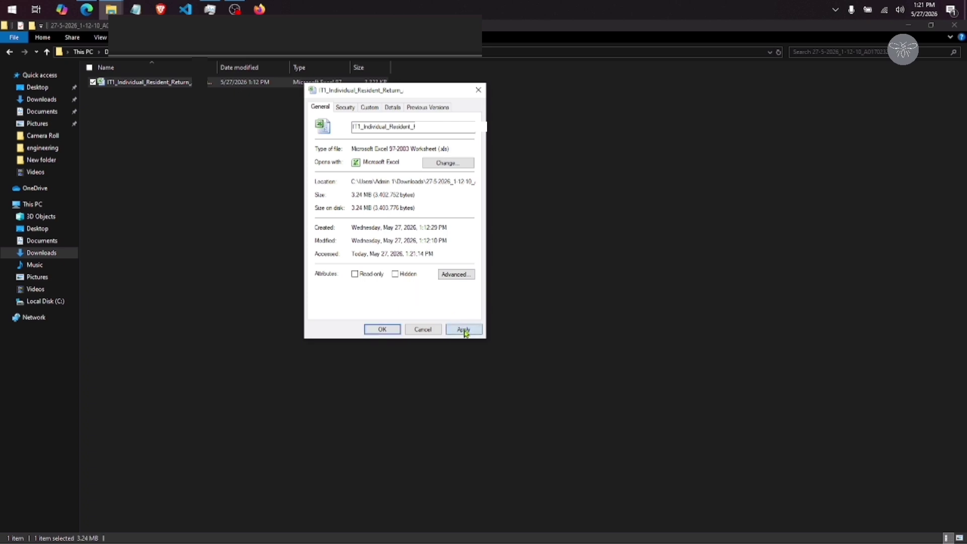
click(383, 330)
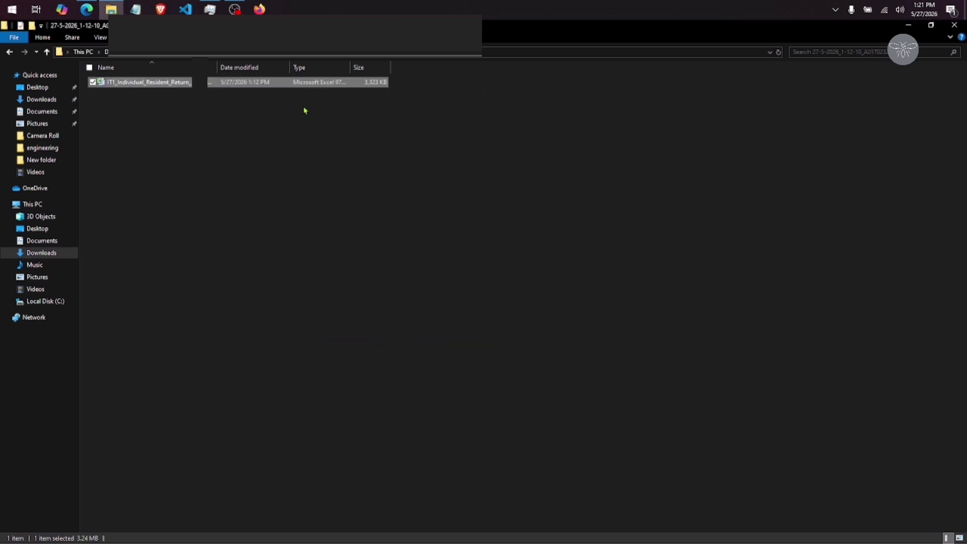
Step: Reopen the unblocked IT1_Individual_Resident_Return workbook in Excel and dismiss the cut-and-paste notice
click(279, 189)
double_click(242, 83)
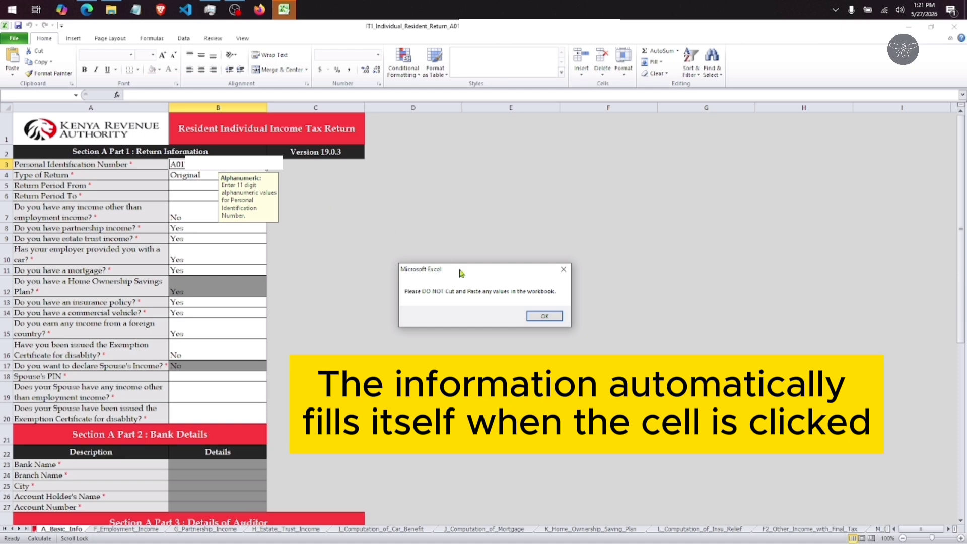
click(546, 317)
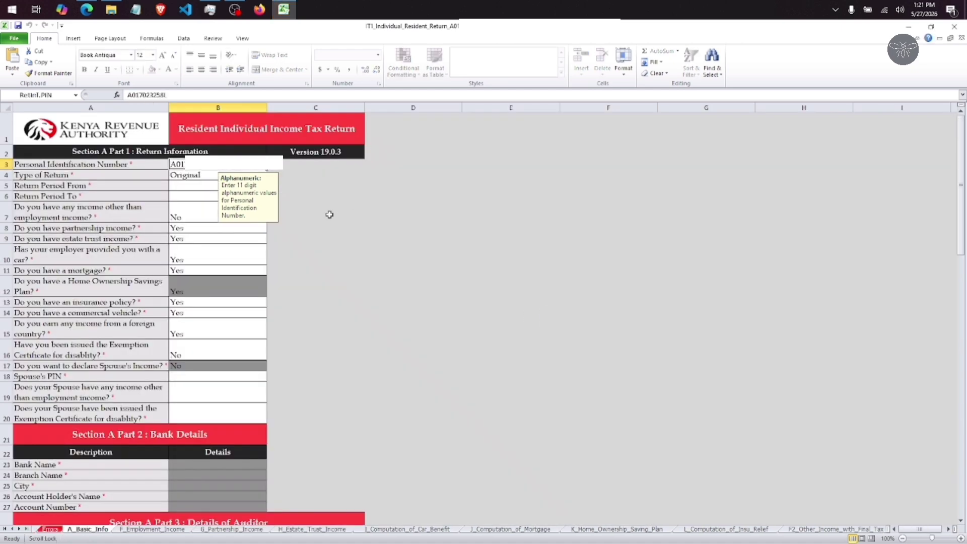
Step: Set the type of return to Amended and fill in the return period from 23/09/2021 to 31/12/2021
click(204, 179)
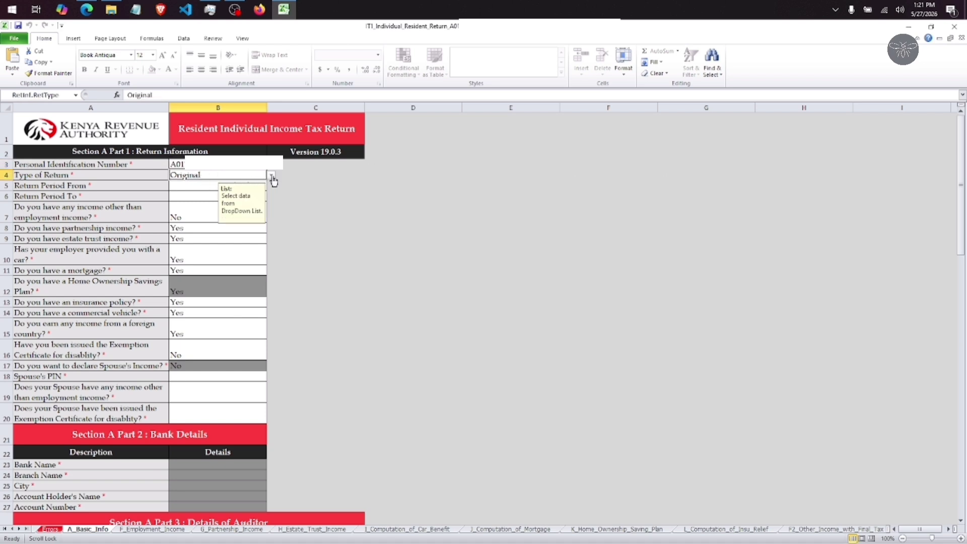
click(272, 176)
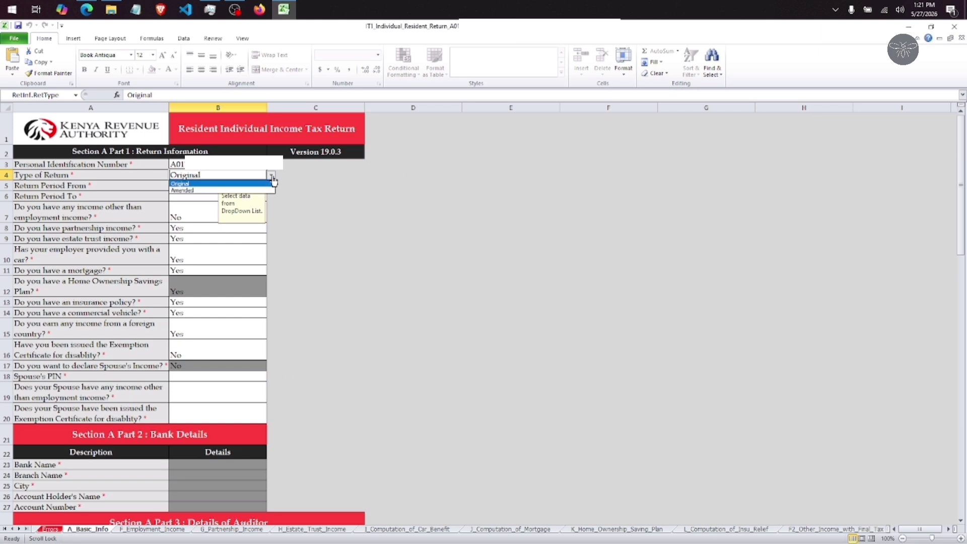
click(201, 190)
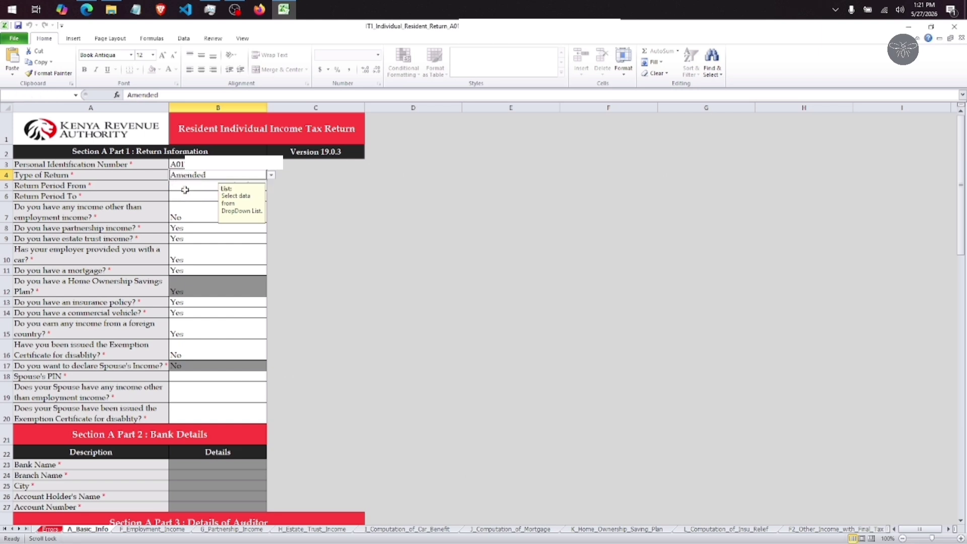
click(206, 186)
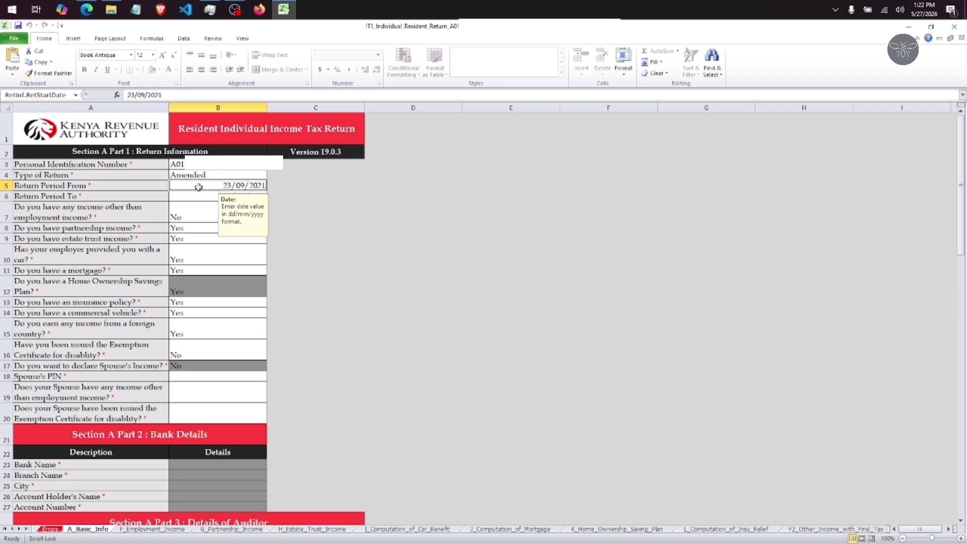
click(207, 197)
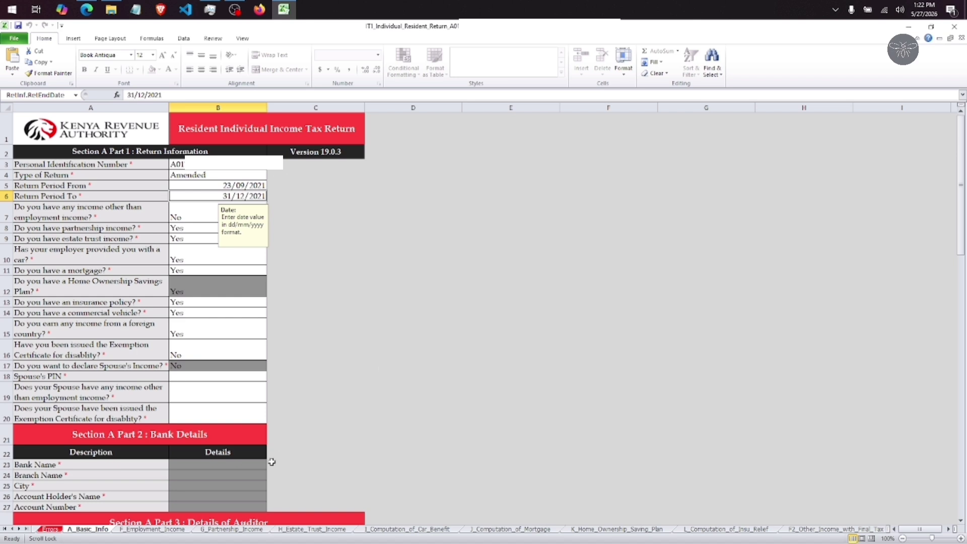
Step: Look through the employment, partnership, estate trust and car benefit sheets, and return to A_Basic_Info
click(149, 533)
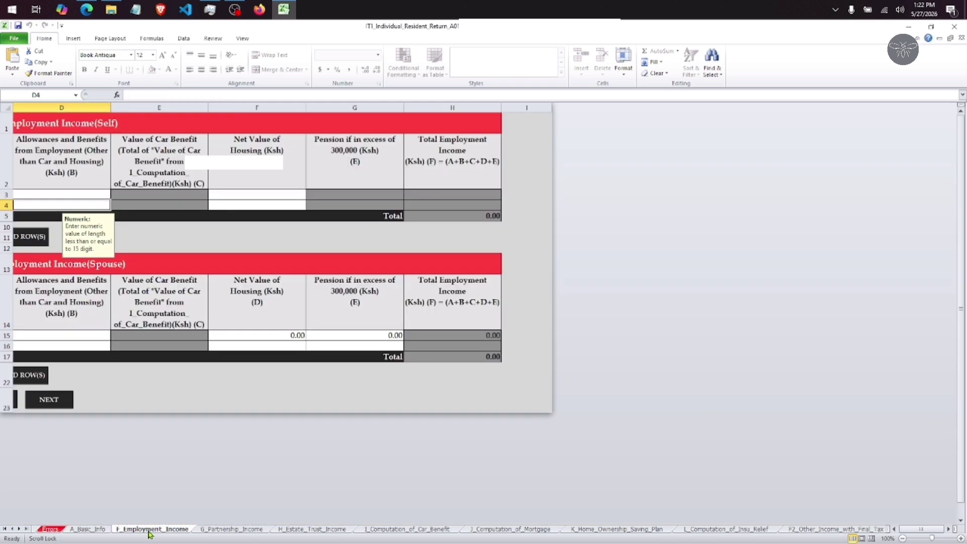
click(218, 530)
click(317, 528)
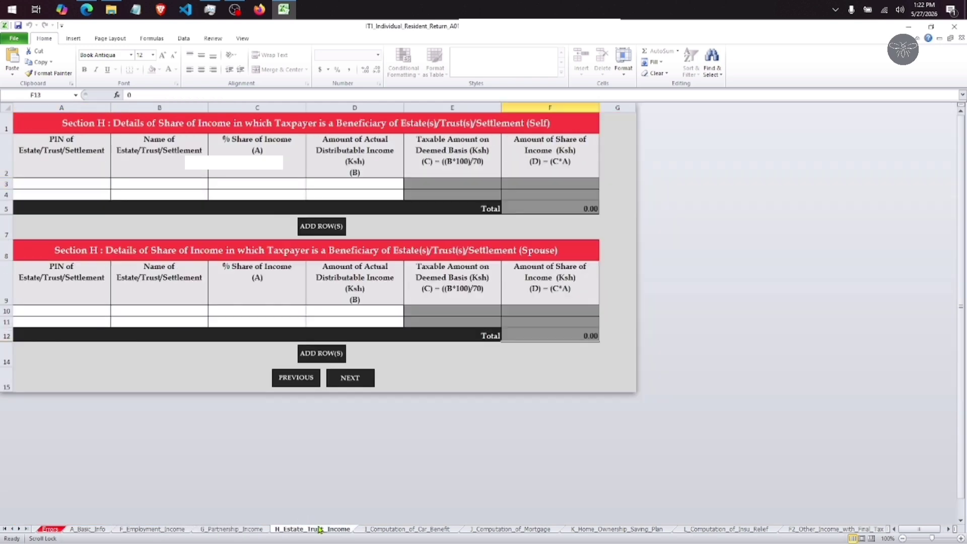
click(373, 532)
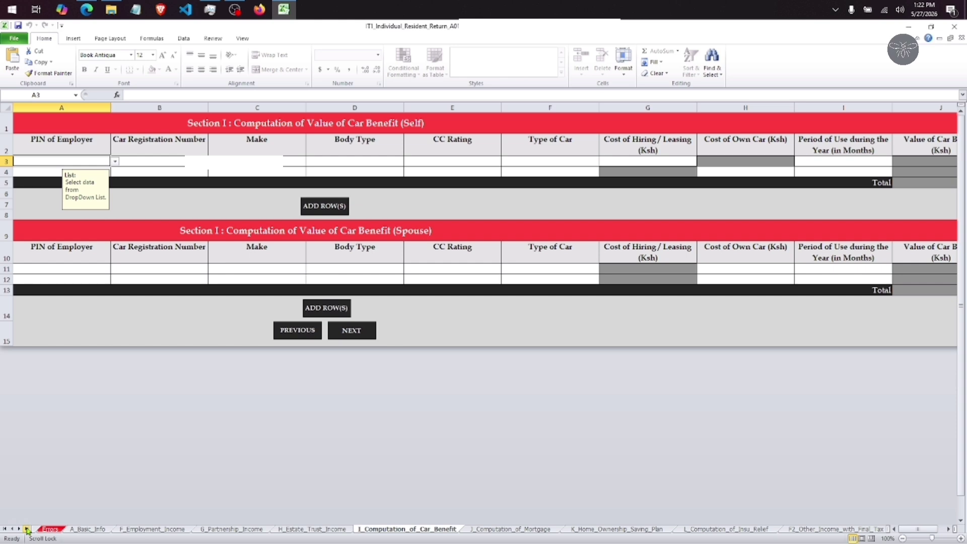
click(88, 529)
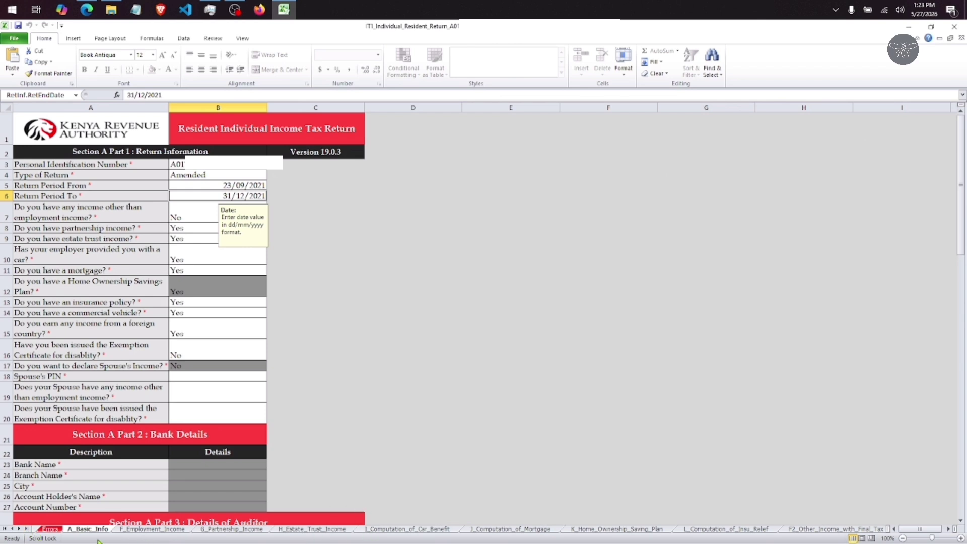
Step: Validate the return from the T_Tax_Computation sheet and generate the upload file
click(27, 529)
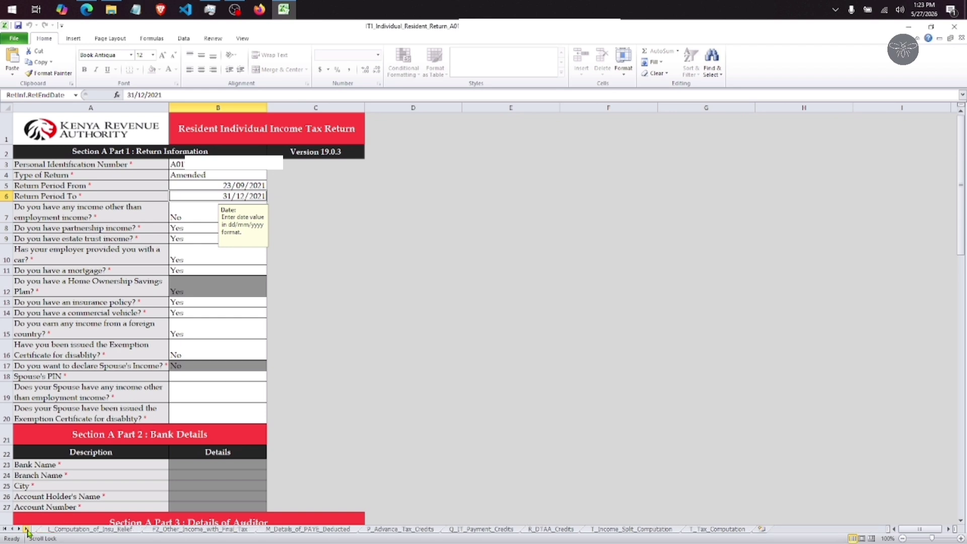
click(714, 529)
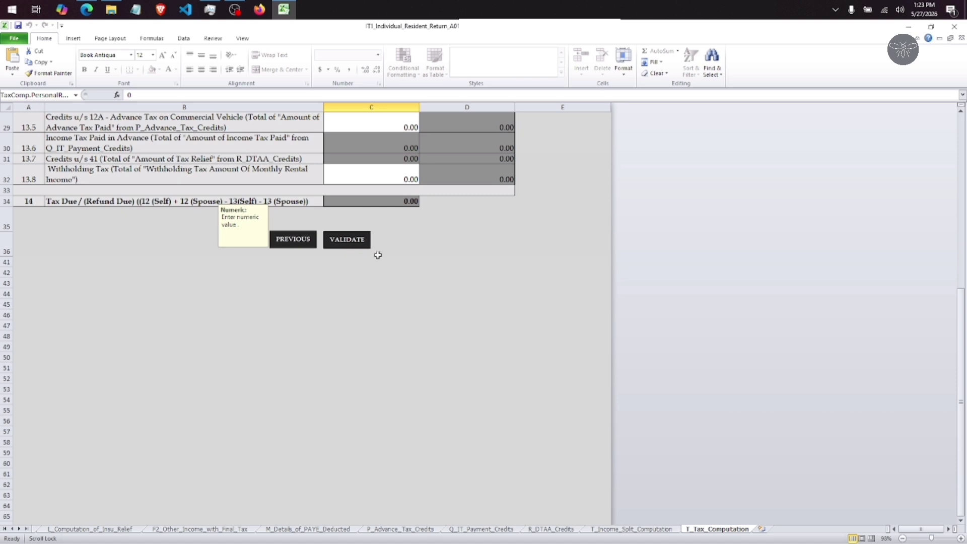
click(352, 241)
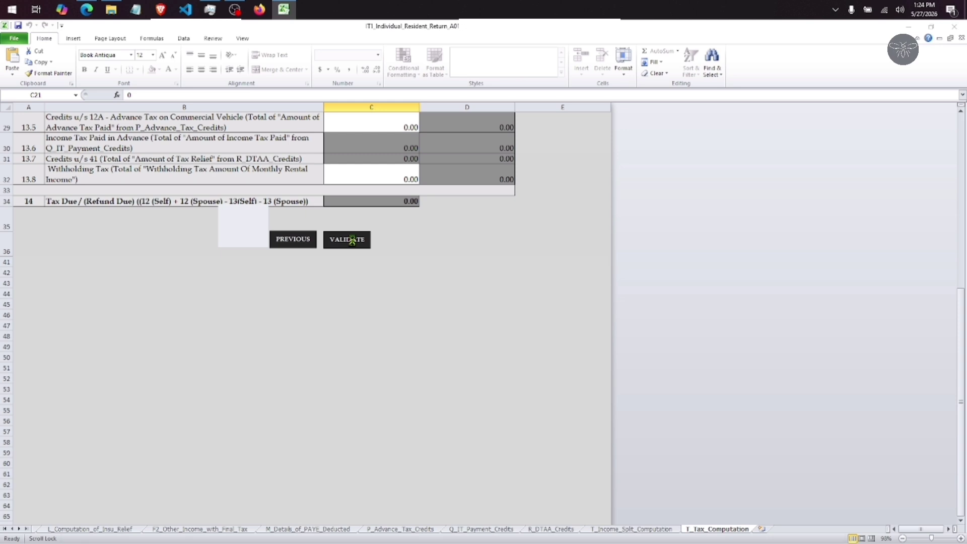
click(347, 240)
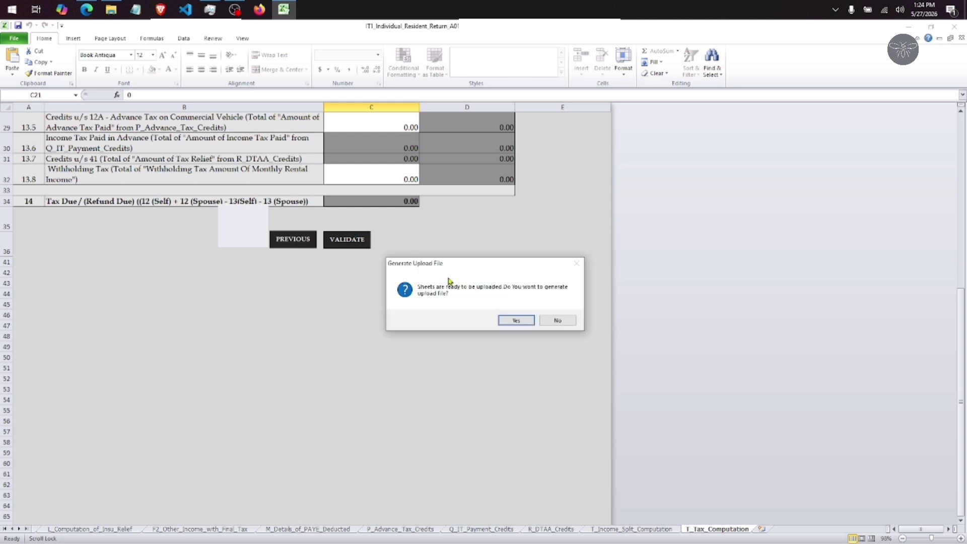
click(516, 322)
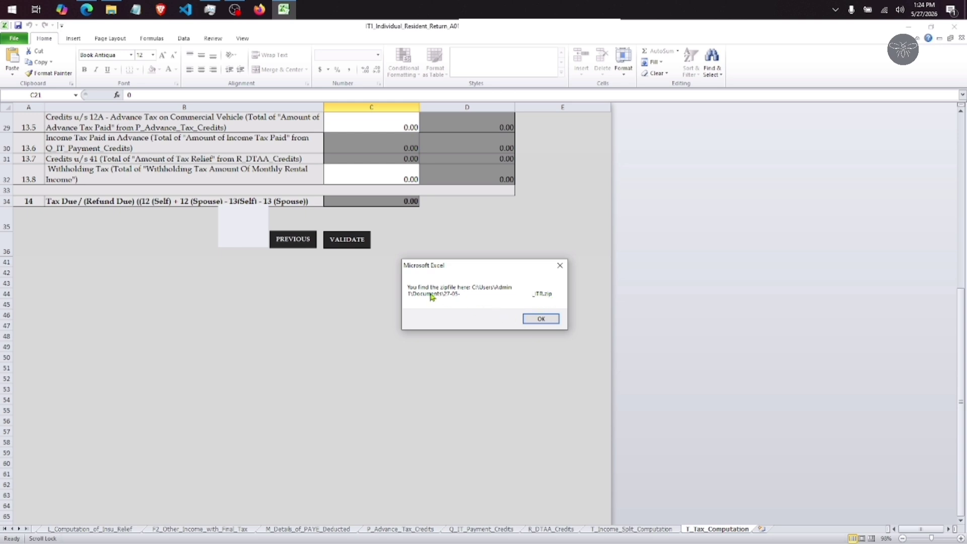
Step: Switch to File Explorer and locate the generated ZIP file in the Documents folder
click(110, 9)
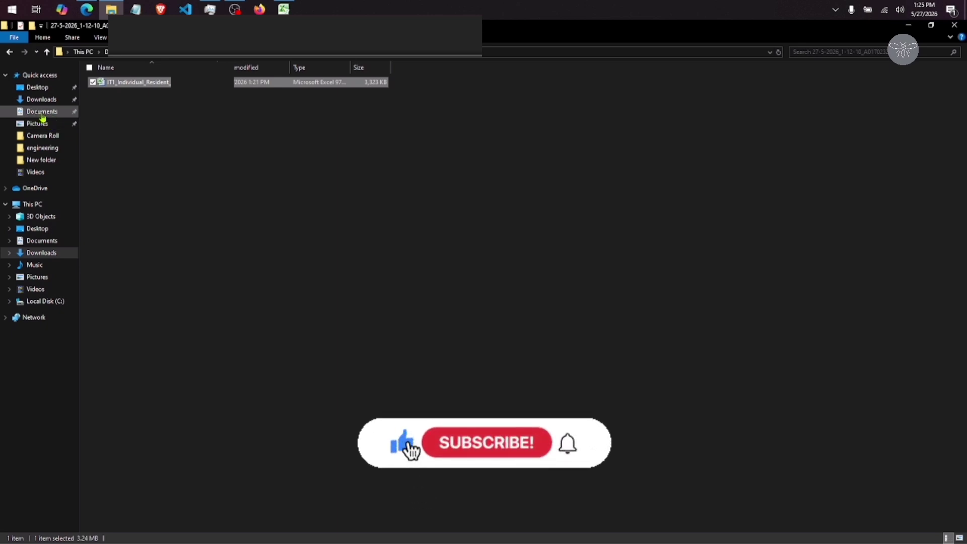
click(42, 114)
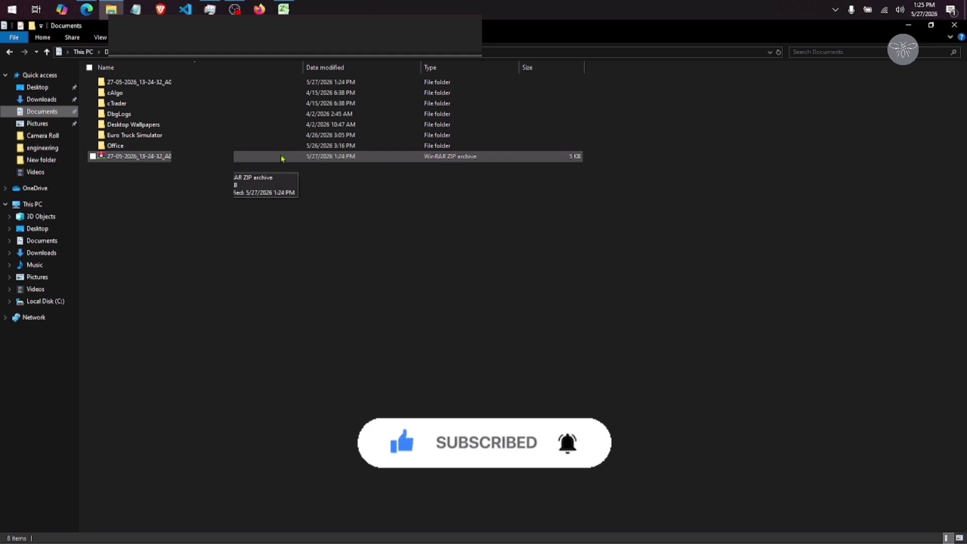
mouse_move(285, 9)
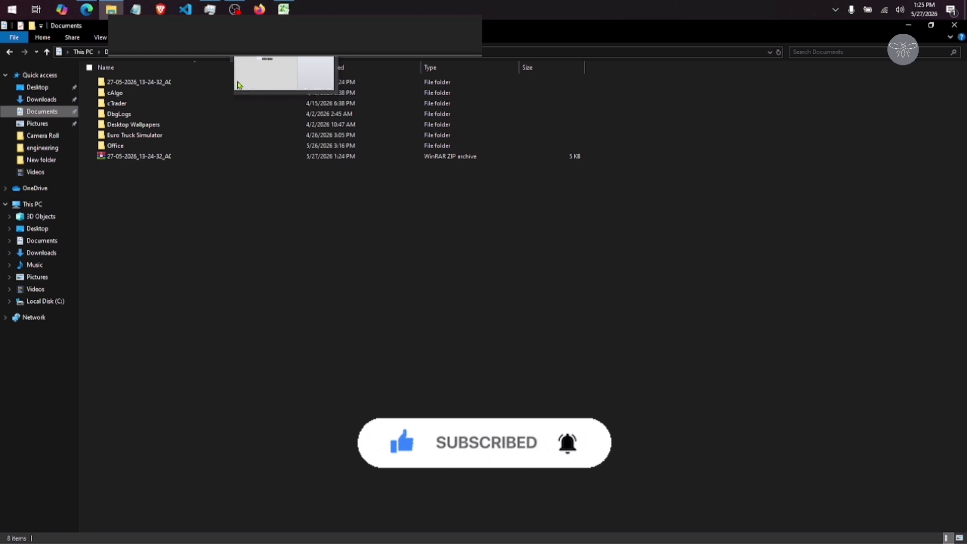
Step: Switch to the iTax portal in Edge and attach the generated return ZIP from the Documents folder as the upload form
click(88, 8)
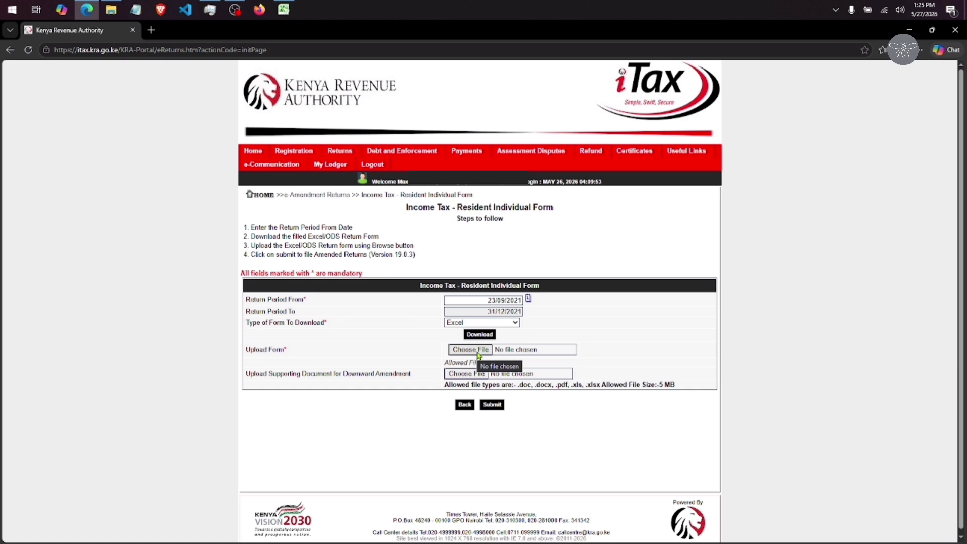
click(478, 353)
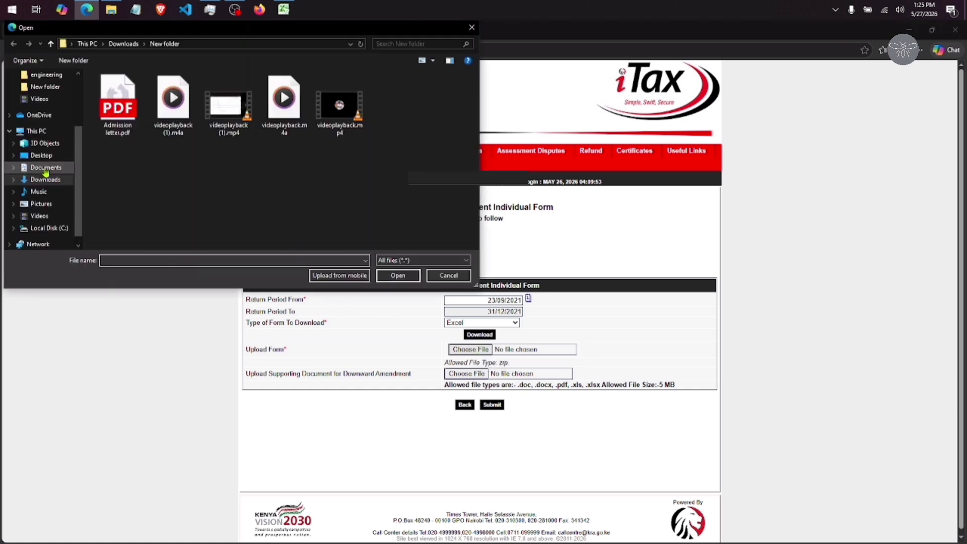
click(43, 169)
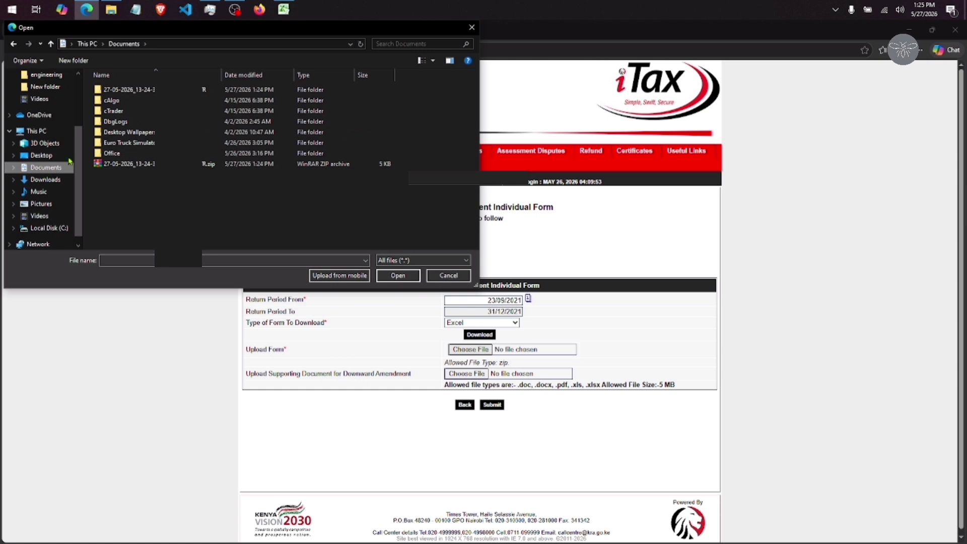
click(149, 168)
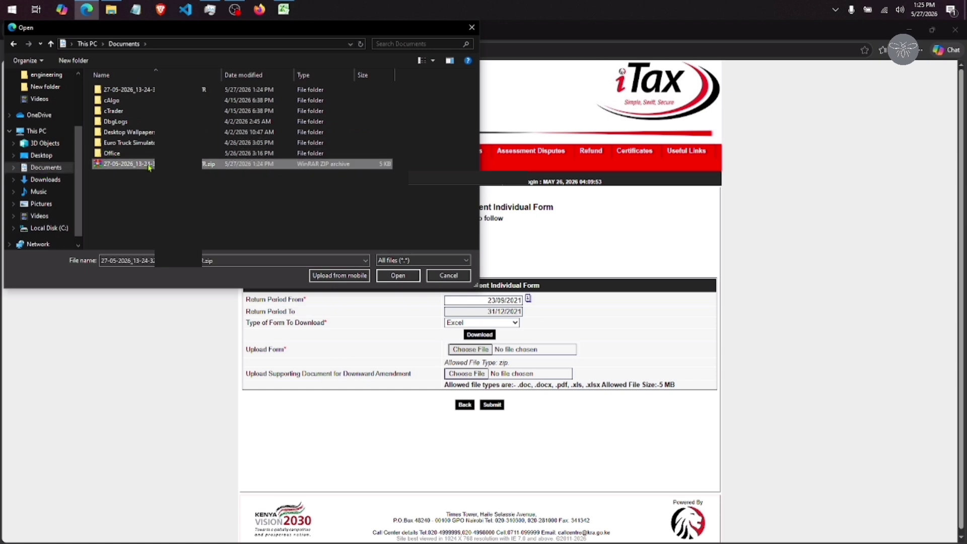
click(397, 275)
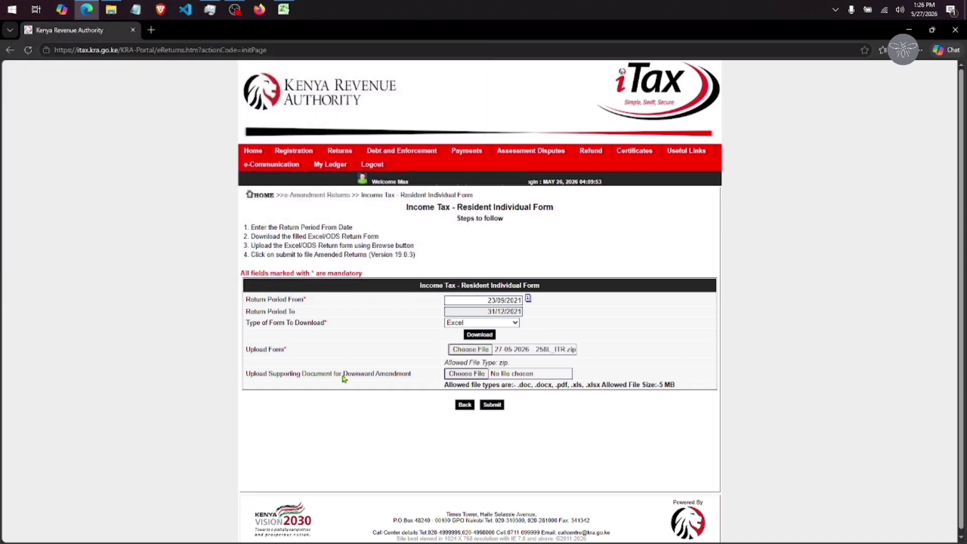
Step: Attach Admission letter.pdf from New folder in Downloads as the supporting document for downward amendment
click(475, 379)
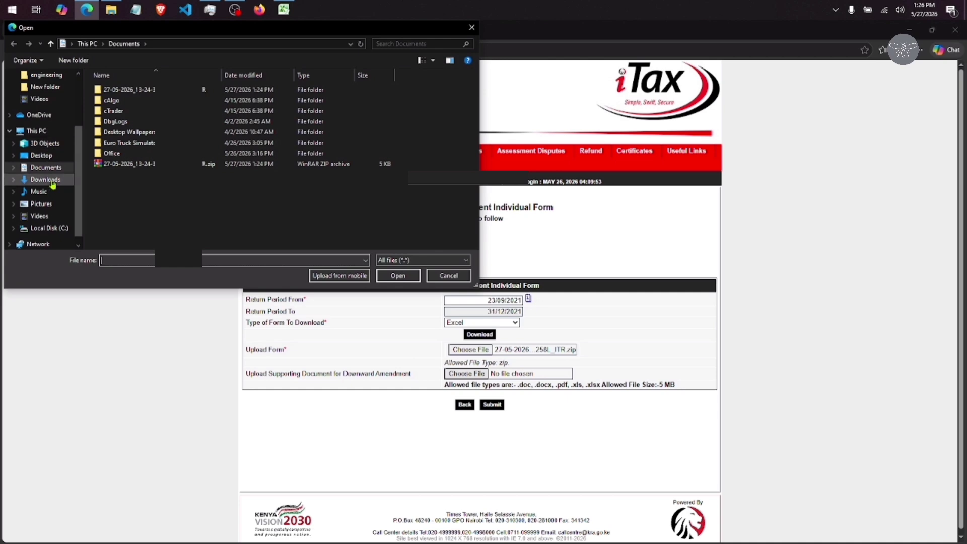
click(52, 183)
double_click(122, 120)
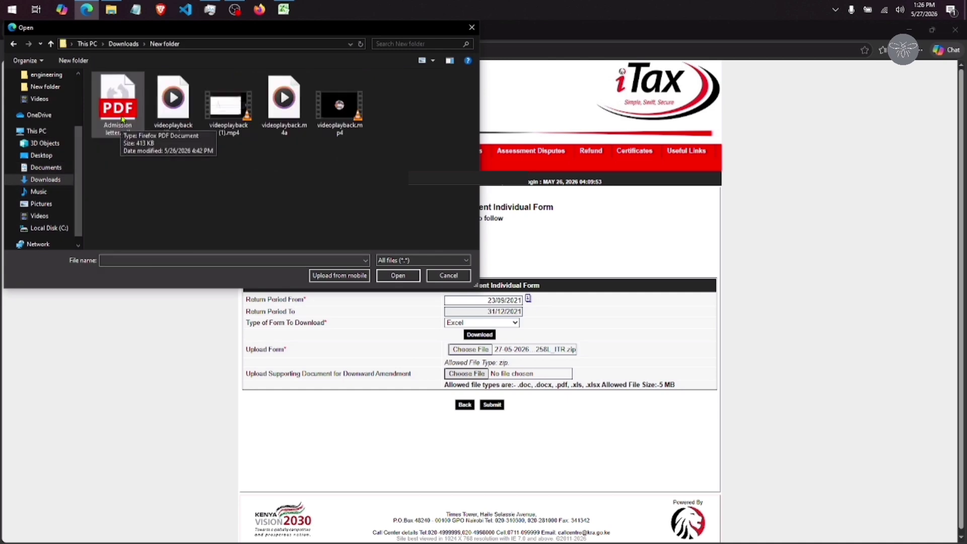
click(122, 119)
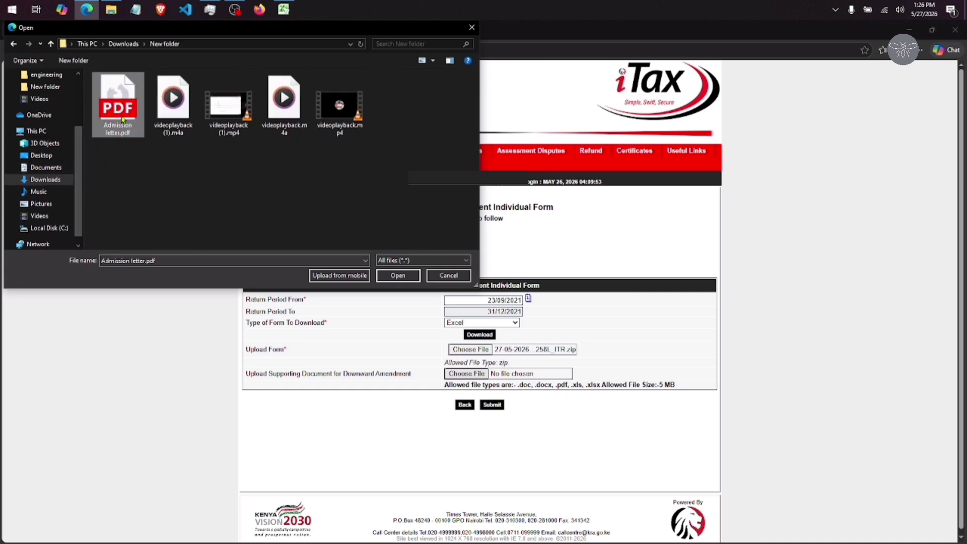
click(404, 280)
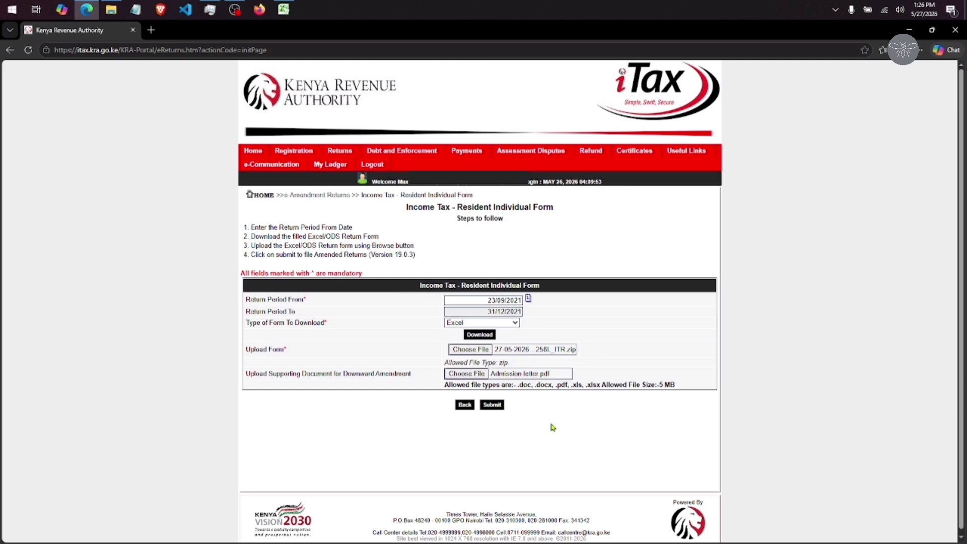
Step: Submit the amended return, agree to upload the form, and download the returns receipt
click(494, 406)
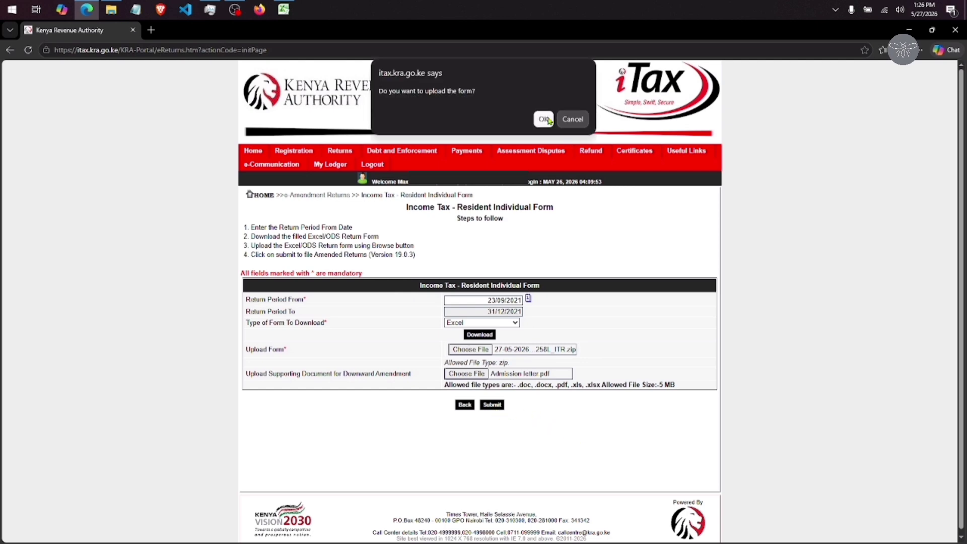
click(545, 120)
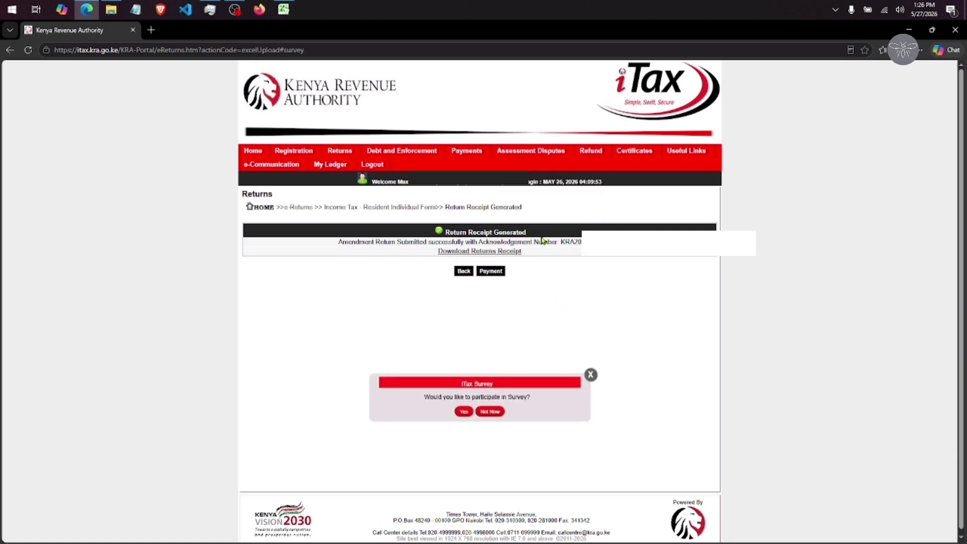
click(500, 257)
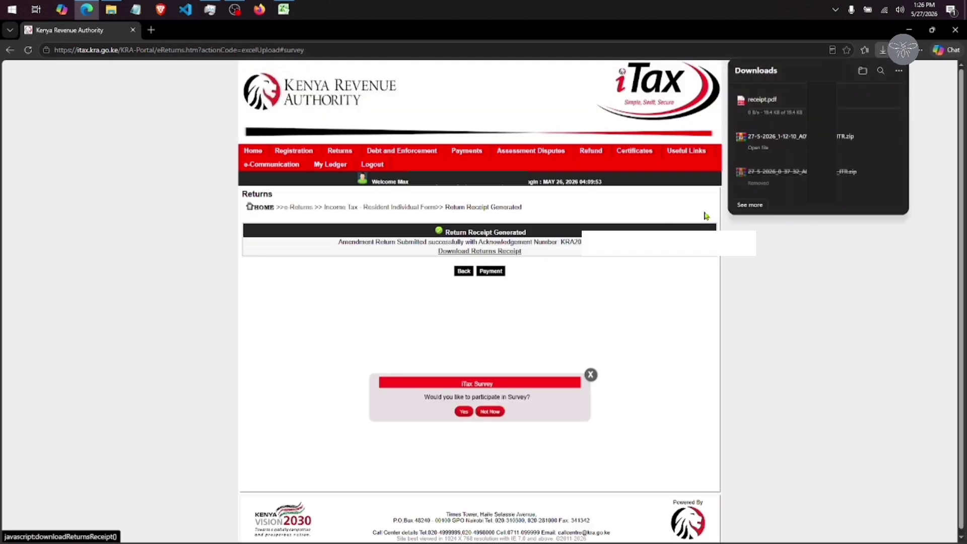